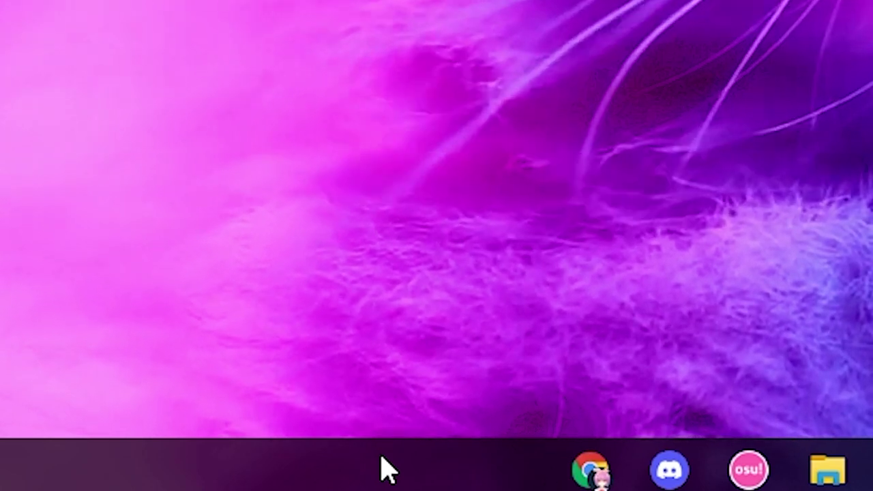
Show the search box on the taskbar.
{"action": "right_click", "coordinate": [385, 469]}
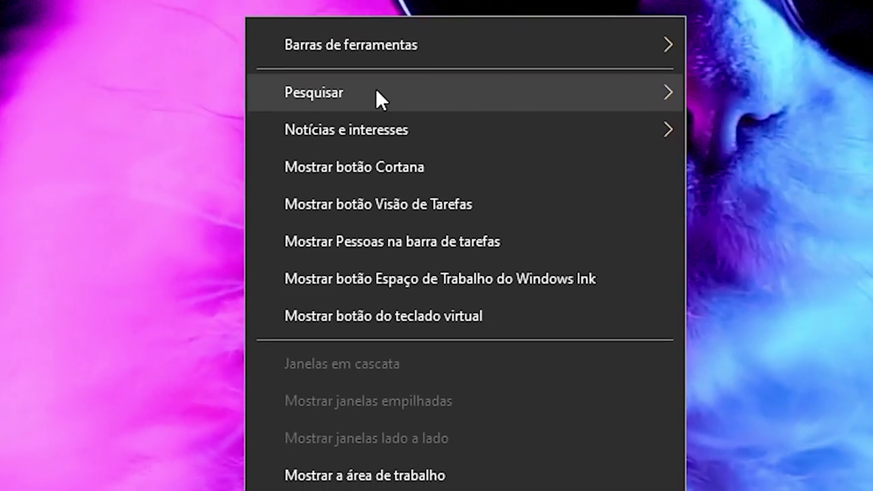
{"action": "mouse_move", "coordinate": [382, 125]}
{"action": "left_click", "coordinate": [750, 206]}
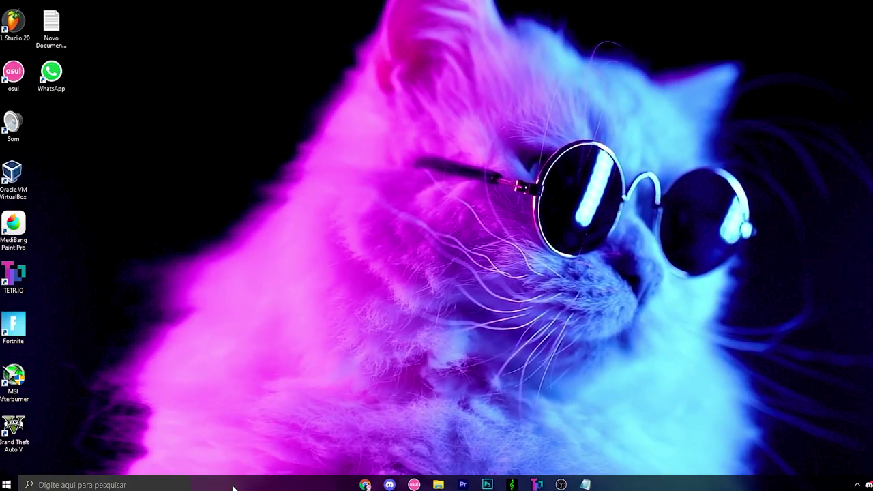
Look through the taskbar's Notícias e interesses display options.
{"action": "right_click", "coordinate": [232, 487]}
{"action": "mouse_move", "coordinate": [624, 229]}
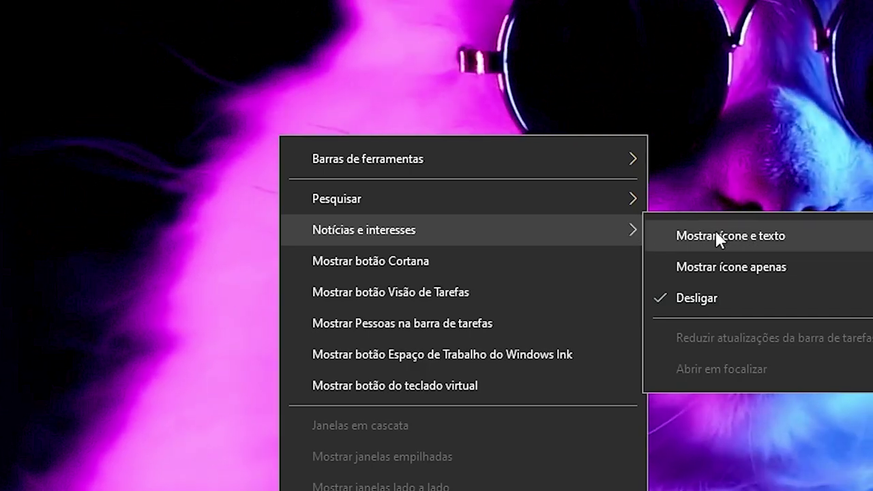
{"action": "mouse_move", "coordinate": [305, 238]}
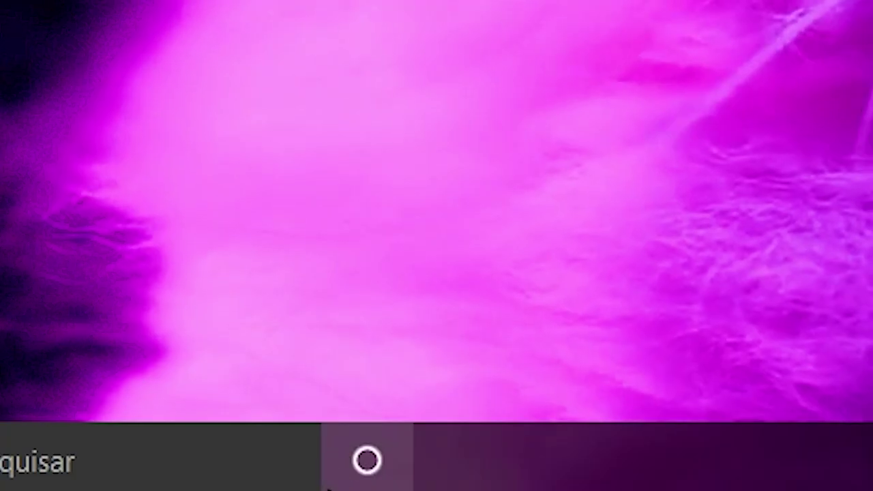
Hide the search box from the taskbar.
{"action": "right_click", "coordinate": [621, 471]}
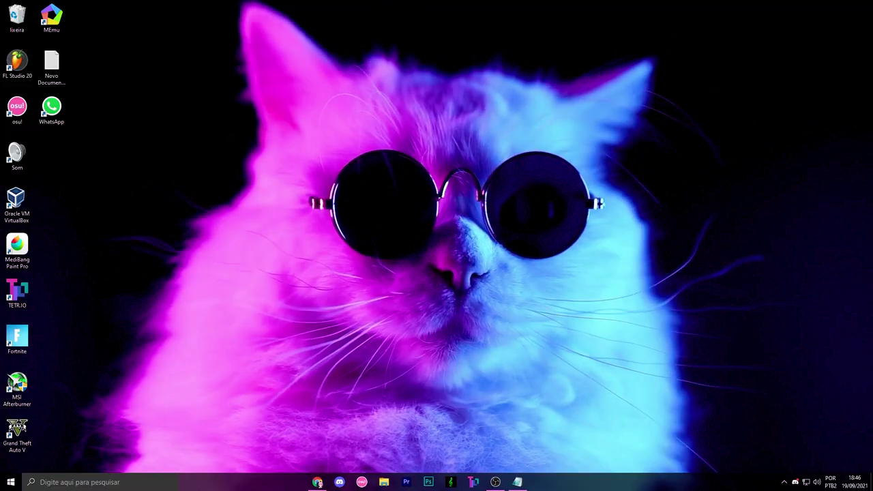
{"action": "mouse_move", "coordinate": [368, 275]}
{"action": "left_click", "coordinate": [412, 279]}
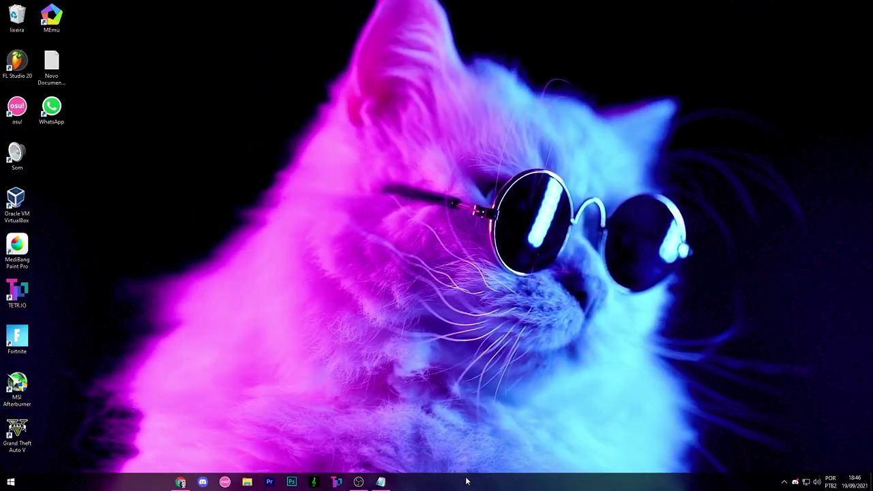
Open the Cores personalization settings, set the colour mode to Escuro, and minimize the settings window.
{"action": "right_click", "coordinate": [226, 205]}
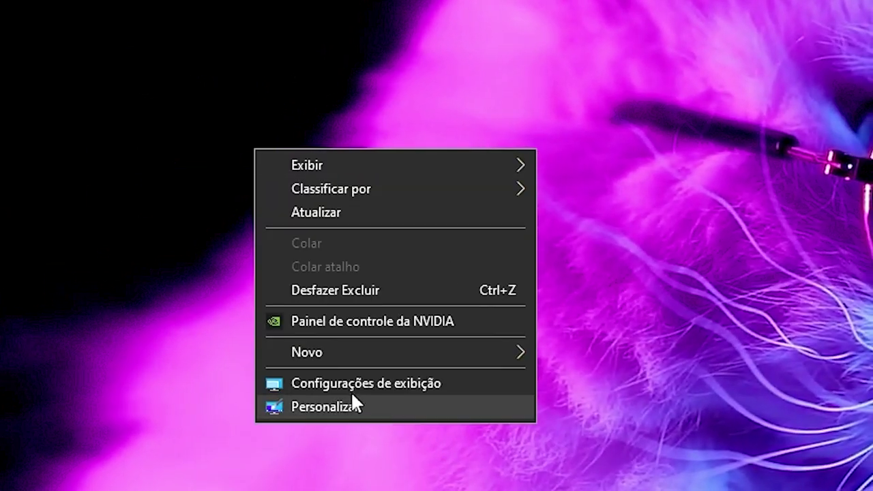
{"action": "left_click", "coordinate": [322, 405]}
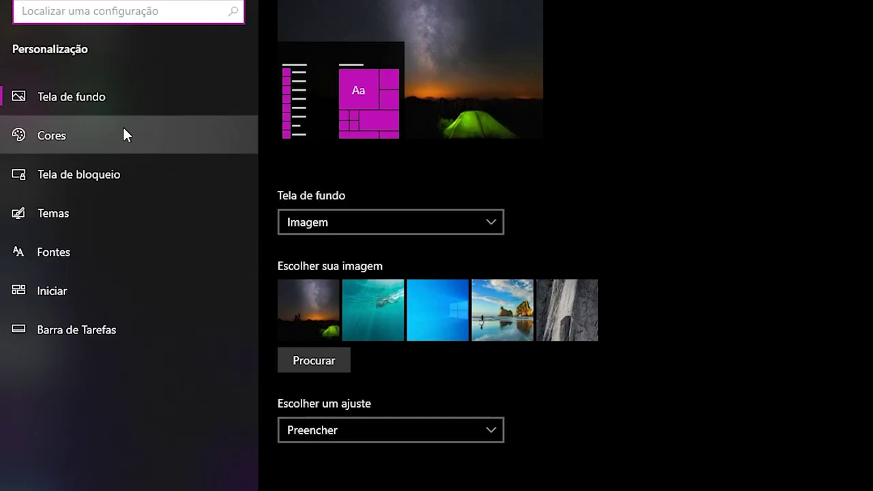
{"action": "left_click", "coordinate": [123, 133]}
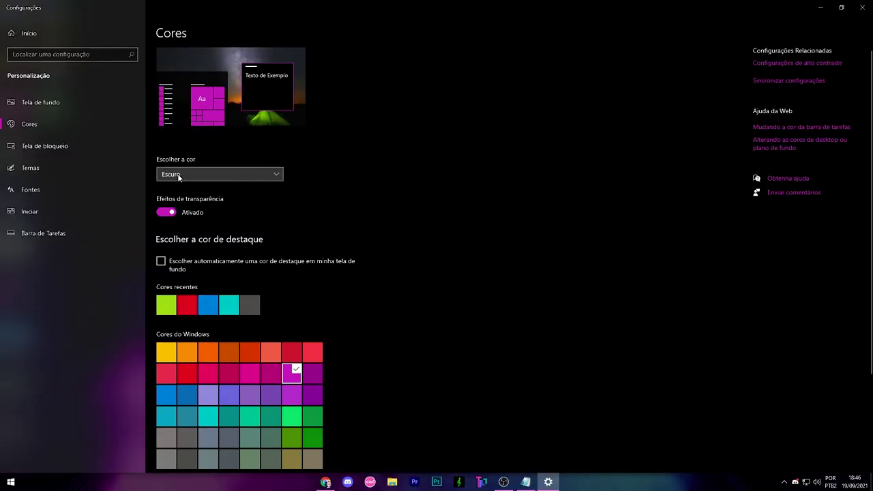
{"action": "left_click", "coordinate": [178, 174]}
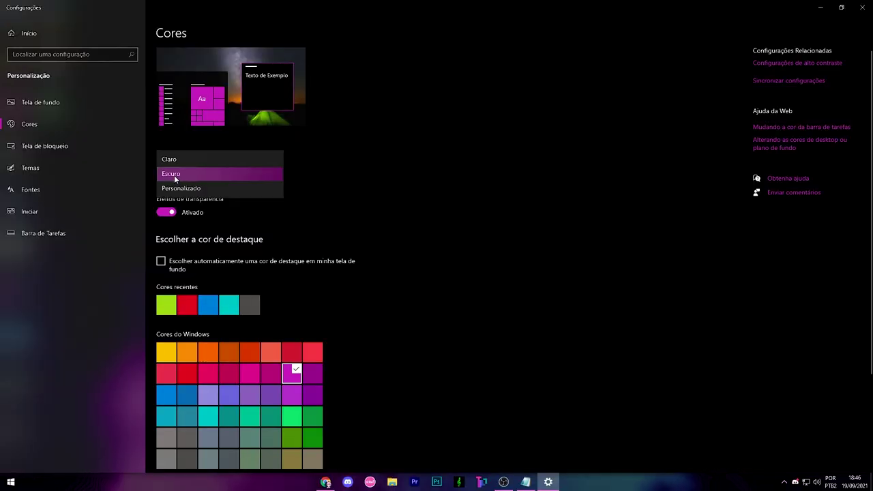
{"action": "left_click", "coordinate": [227, 180]}
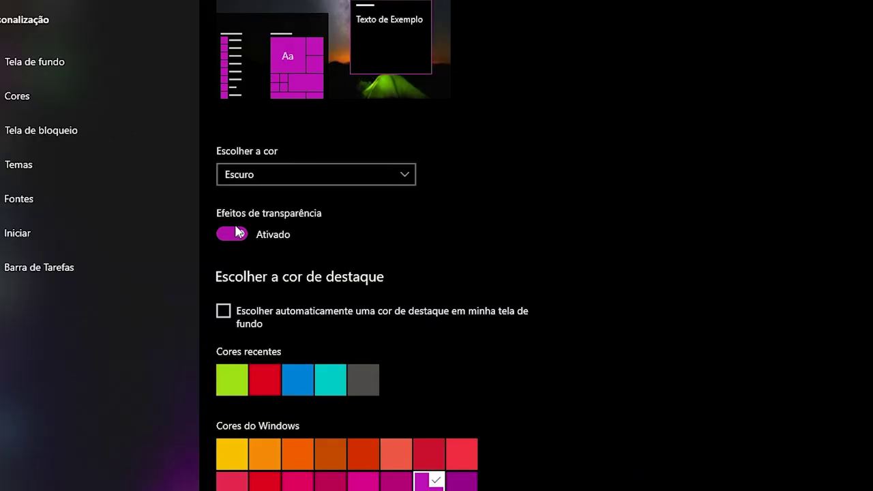
{"action": "scroll", "coordinate": [329, 232], "scroll_direction": "down", "scroll_amount": 3}
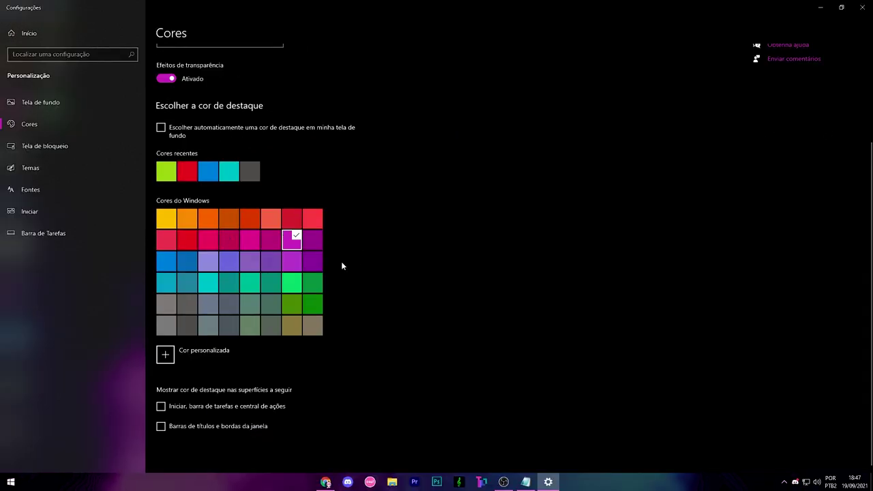
{"action": "key", "text": "super+Down"}
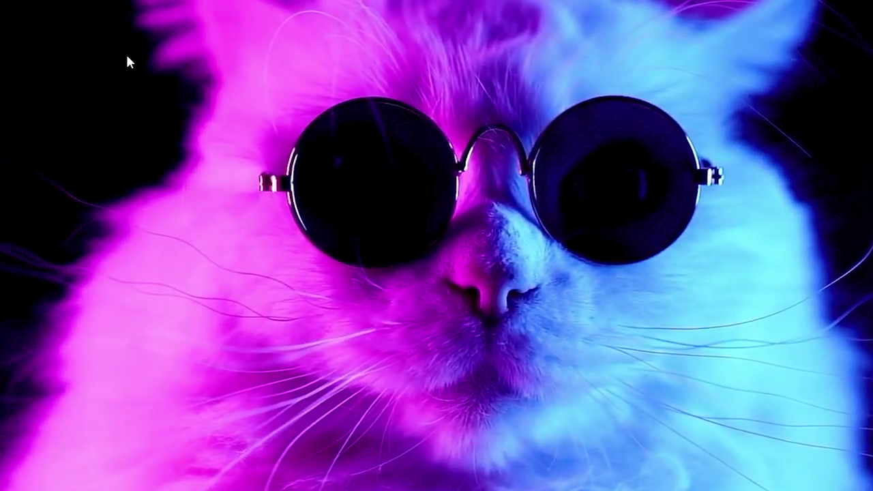
Try the Ícones pequenos size for the desktop icons.
{"action": "right_click", "coordinate": [126, 58]}
{"action": "mouse_move", "coordinate": [141, 72]}
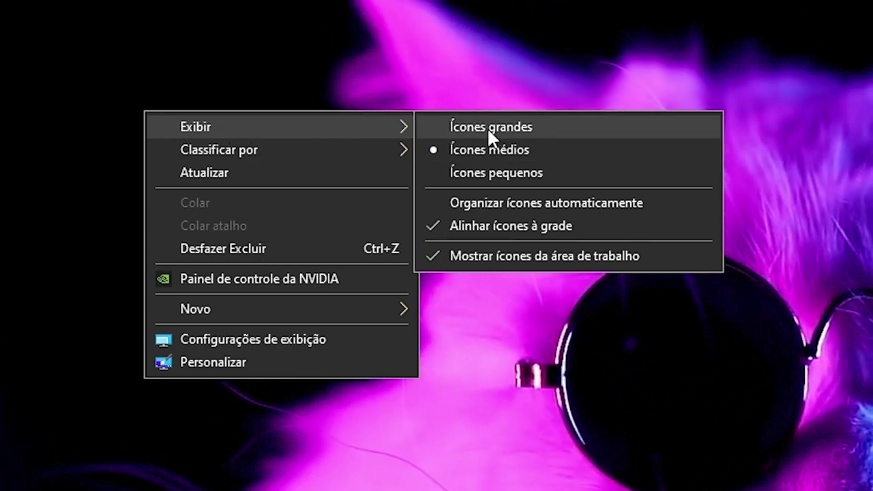
{"action": "left_click", "coordinate": [497, 172]}
Turn off Mostrar ícones da área de trabalho to hide all desktop icons.
{"action": "right_click", "coordinate": [197, 267]}
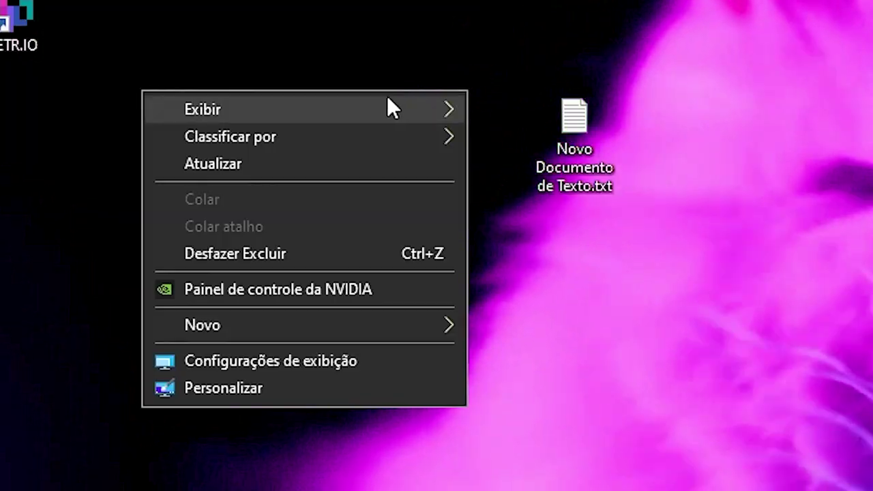
{"action": "mouse_move", "coordinate": [335, 275]}
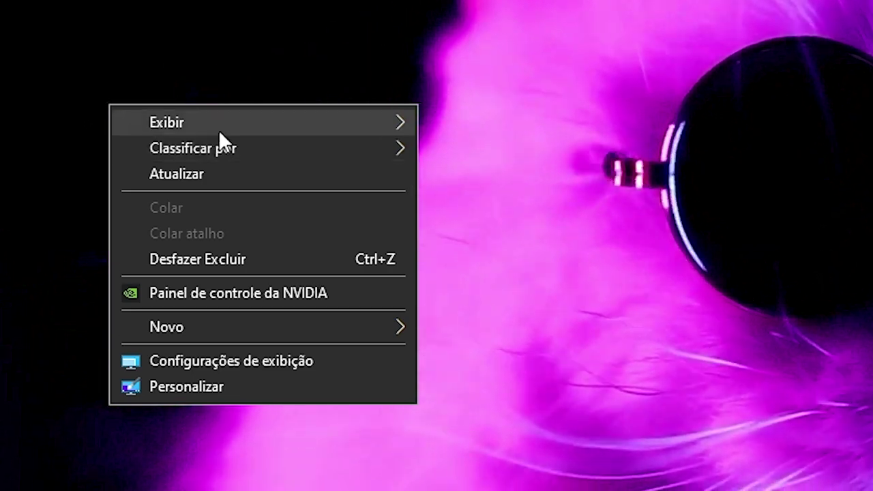
{"action": "mouse_move", "coordinate": [218, 126]}
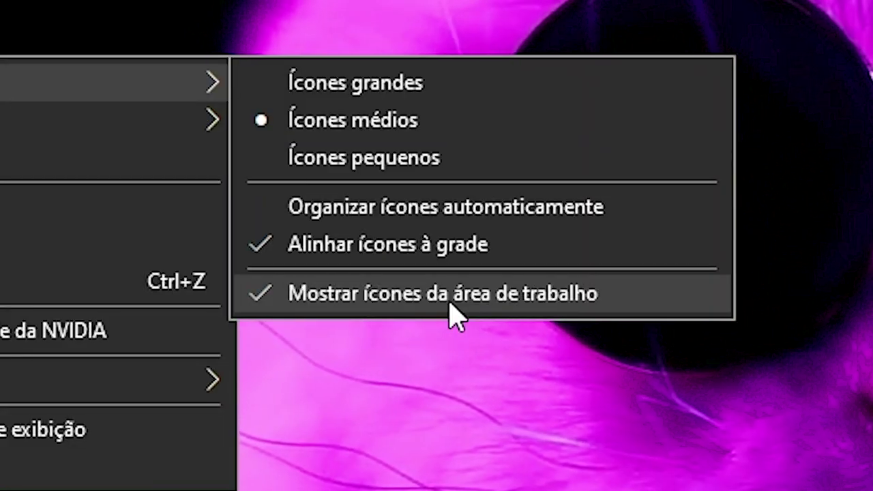
{"action": "left_click", "coordinate": [563, 273]}
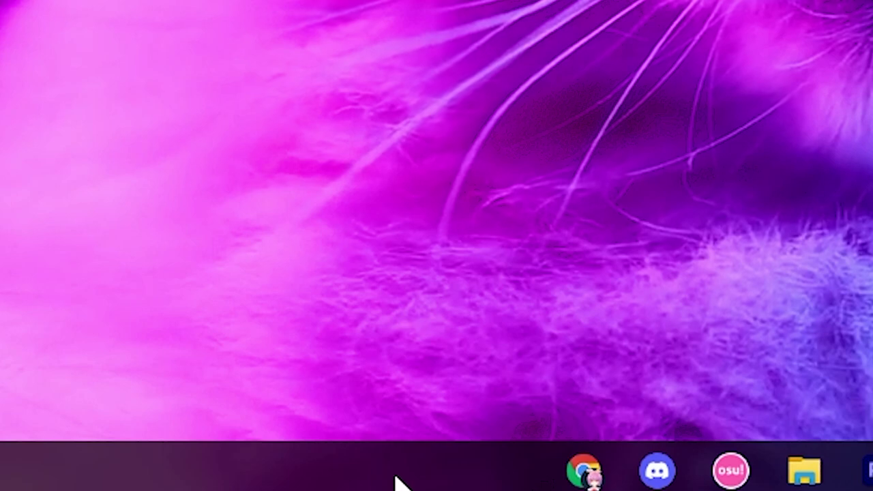
Open the taskbar settings and try Usar botões pequenos da barra de tarefas, switching it on and off.
{"action": "right_click", "coordinate": [239, 486]}
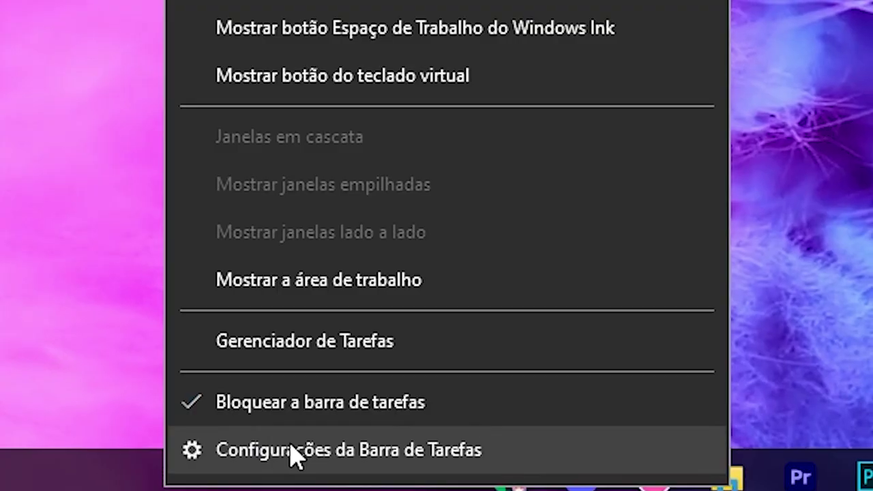
{"action": "left_click", "coordinate": [294, 451]}
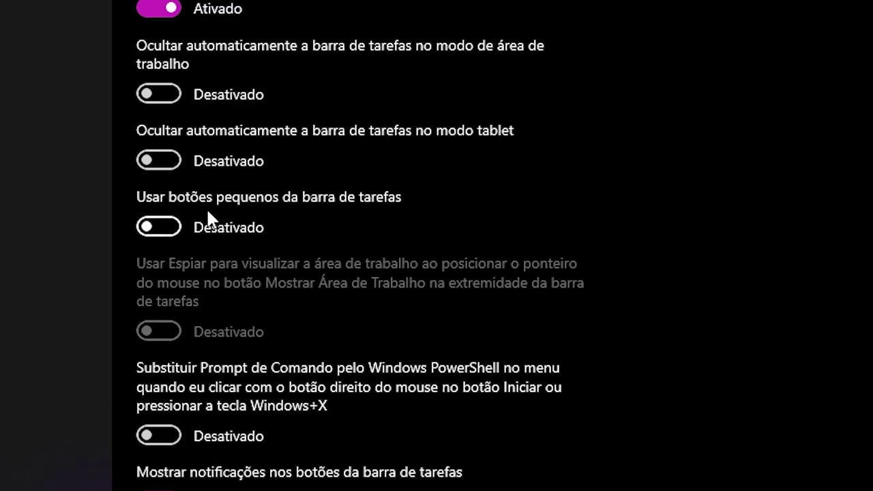
{"action": "left_click", "coordinate": [170, 231]}
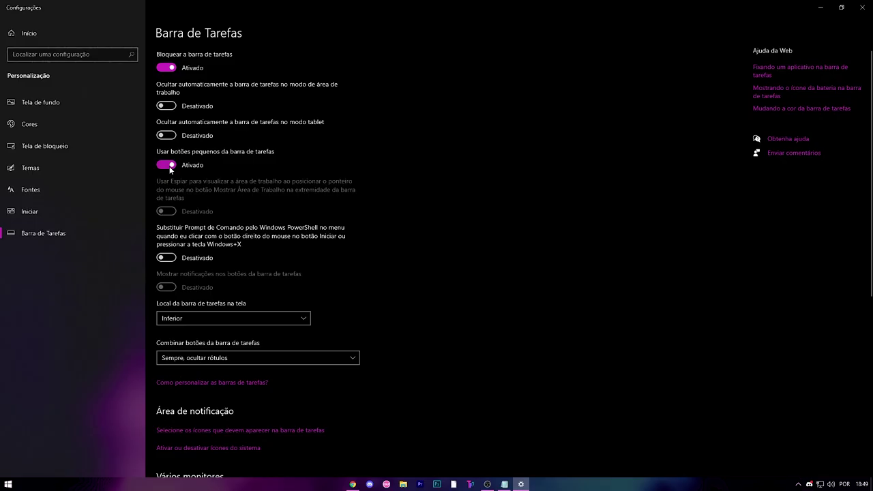
{"action": "left_click", "coordinate": [170, 166]}
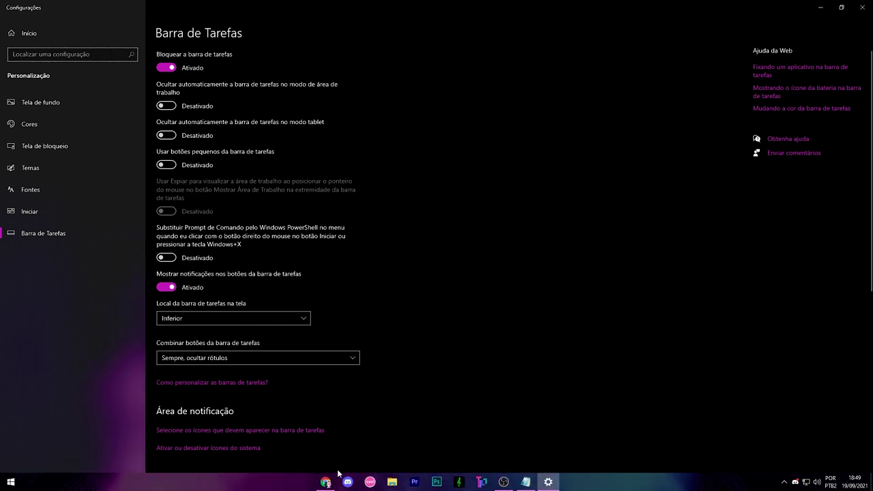
{"action": "left_click", "coordinate": [167, 166]}
{"action": "left_click", "coordinate": [167, 166]}
{"action": "left_click", "coordinate": [167, 166]}
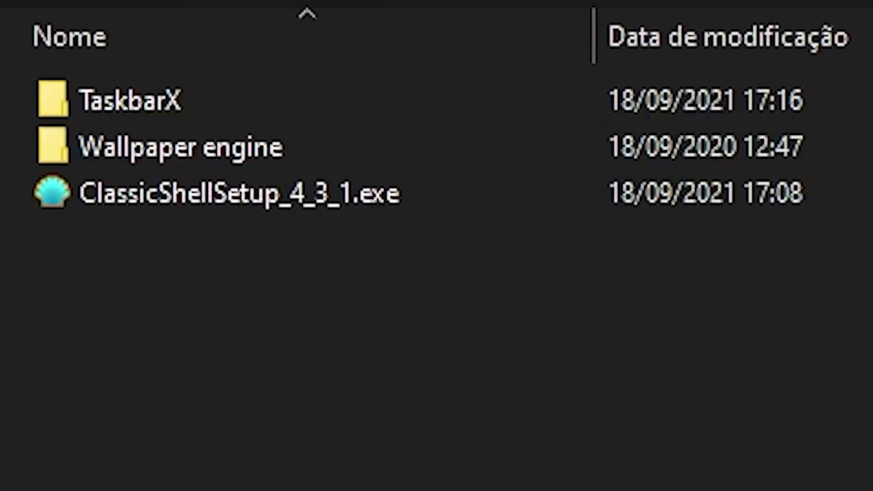
Open the TaskbarX folder and launch TaskbarX Configurator.exe.
{"action": "double_click", "coordinate": [102, 109]}
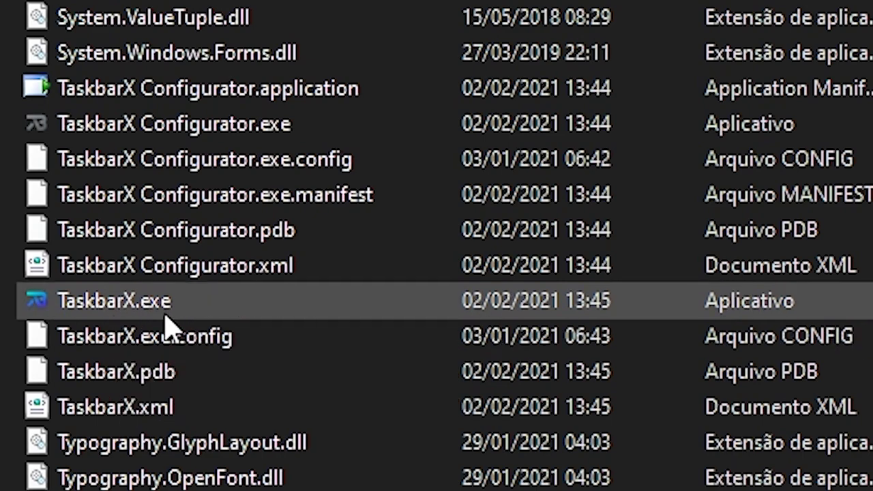
{"action": "left_click", "coordinate": [117, 311]}
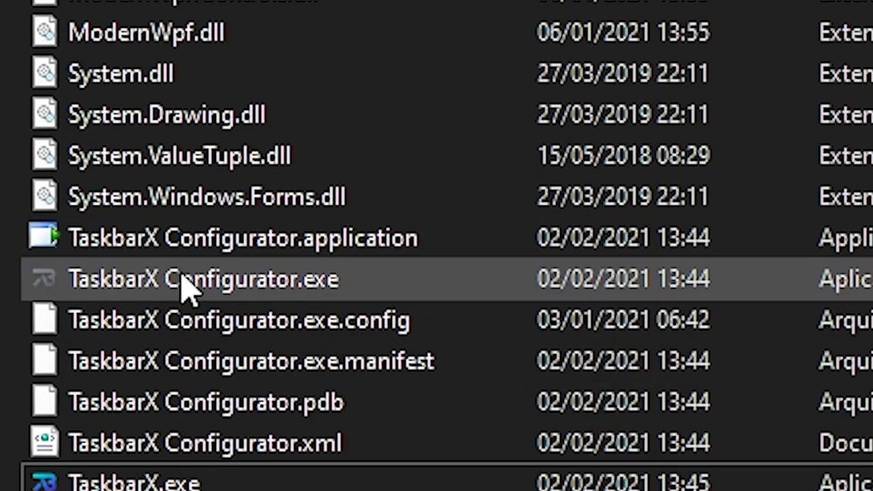
{"action": "double_click", "coordinate": [188, 287]}
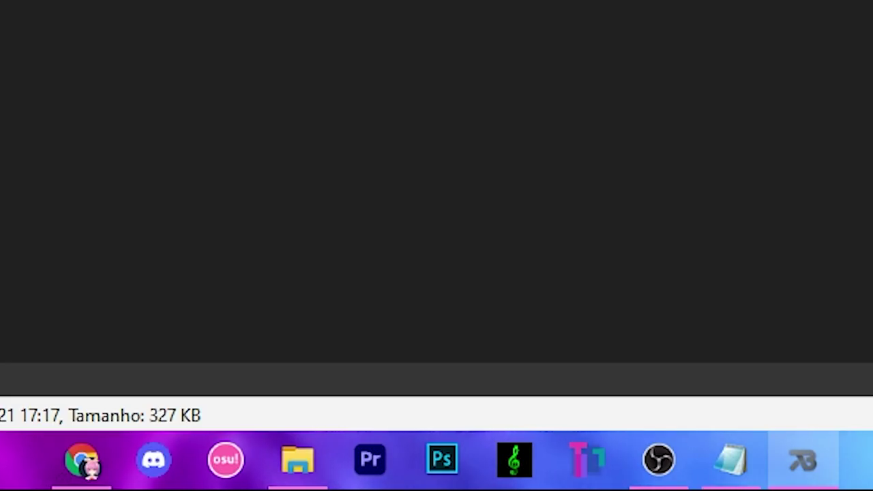
Set the Blur taskbar style's alpha to 70%, apply it, and view the Extra options.
{"action": "left_click_drag", "start_coordinate": [400, 350], "coordinate": [287, 260]}
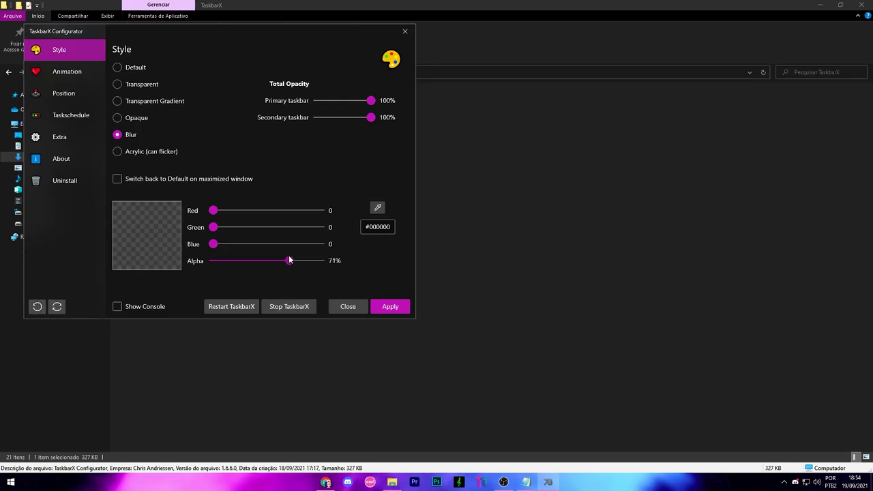
{"action": "left_click", "coordinate": [407, 307]}
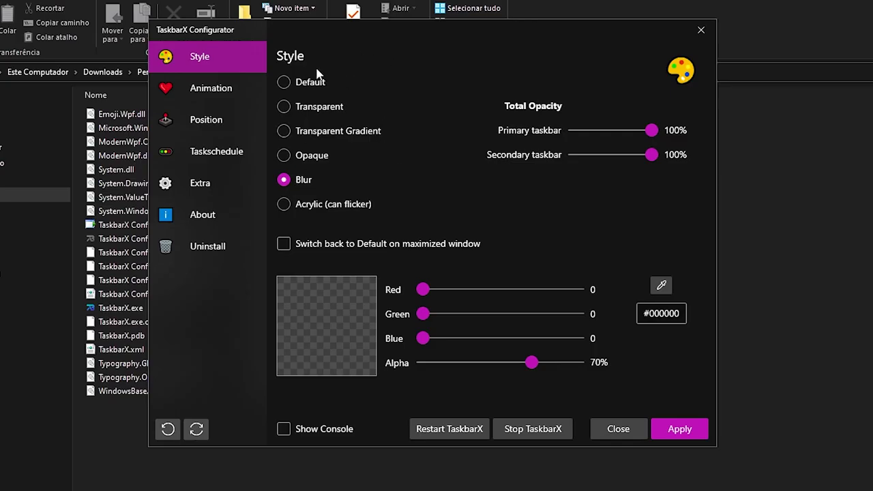
{"action": "left_click", "coordinate": [200, 183]}
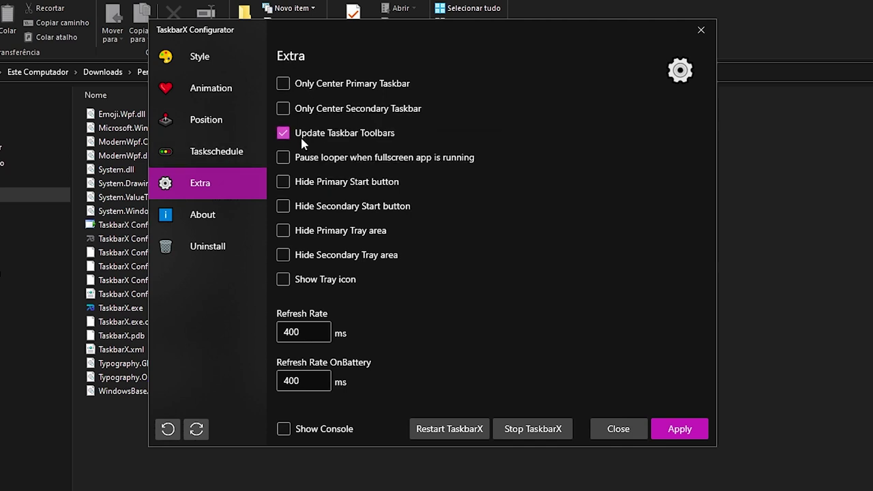
{"action": "mouse_move", "coordinate": [317, 144]}
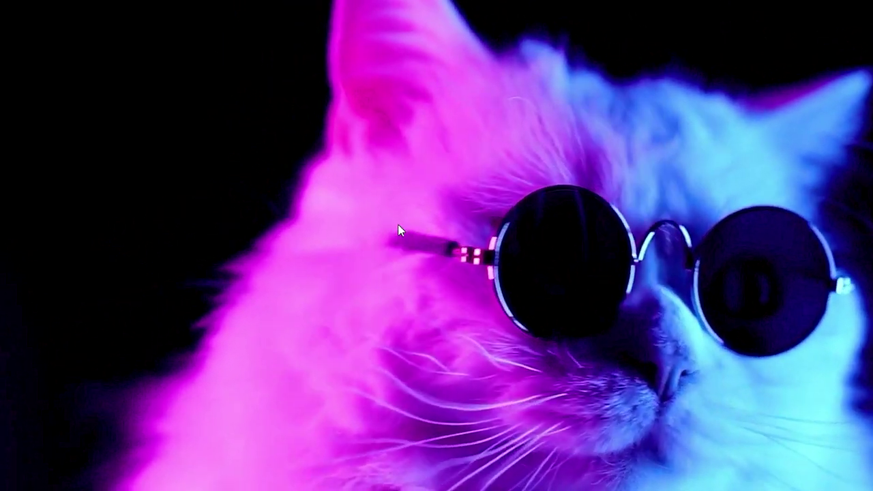
Search Windows for "cursor" and open the mouse properties for changing the pointer's appearance during movement.
{"action": "right_click", "coordinate": [223, 225]}
{"action": "key", "text": "super"}
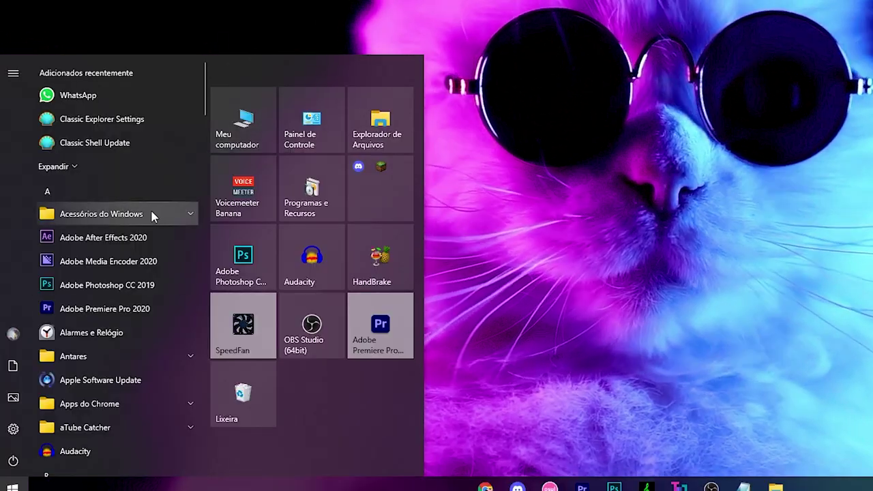
{"action": "type", "text": "cursor"}
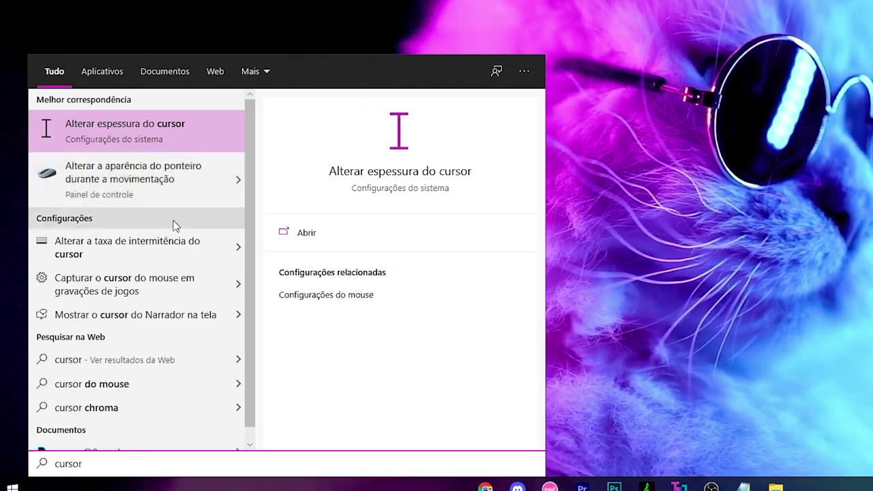
{"action": "left_click", "coordinate": [101, 186]}
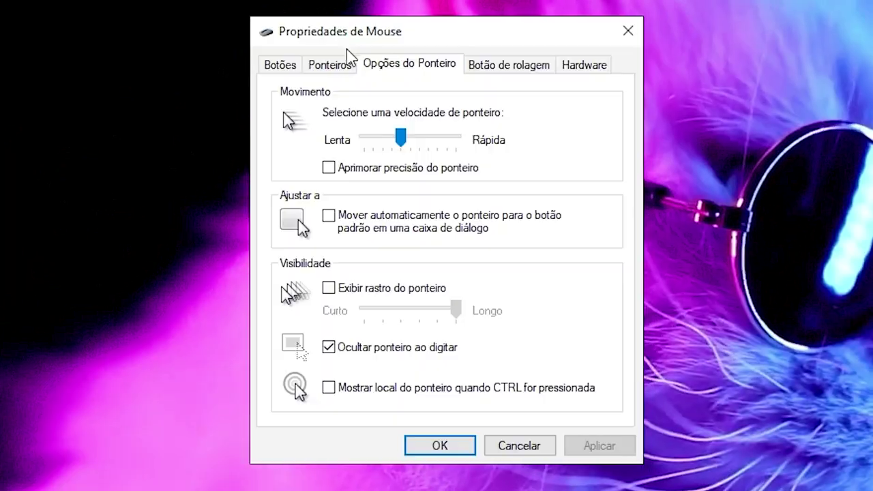
Set the mouse pointer scheme to Windows Invertido (grande) (esquema do sistema).
{"action": "left_click", "coordinate": [327, 66]}
{"action": "left_click", "coordinate": [322, 123]}
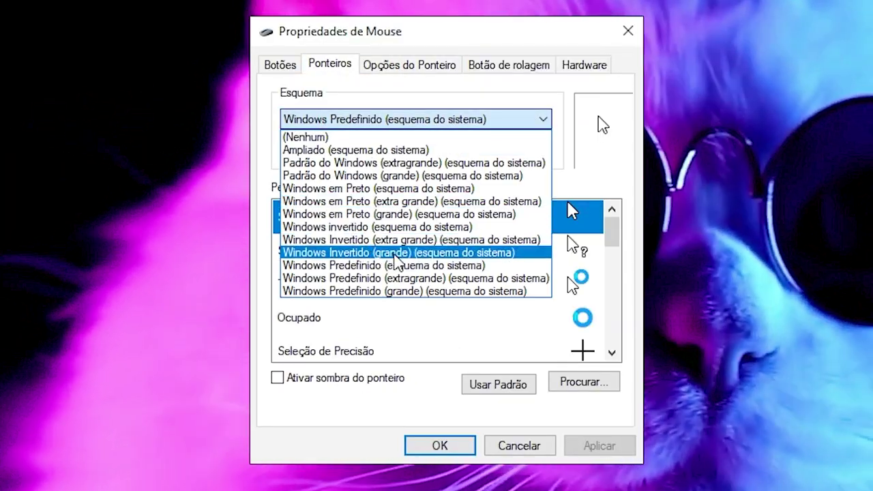
{"action": "left_click", "coordinate": [393, 252]}
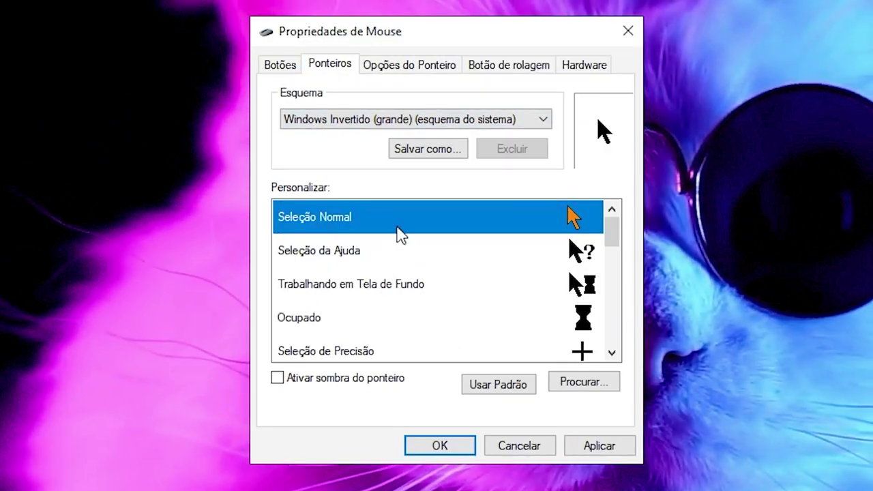
Try the Ampliado and Windows Predefinido (extragrande) pointer schemes, and settle on Windows Predefinido (esquema do sistema).
{"action": "left_click", "coordinate": [409, 119]}
{"action": "left_click", "coordinate": [449, 265]}
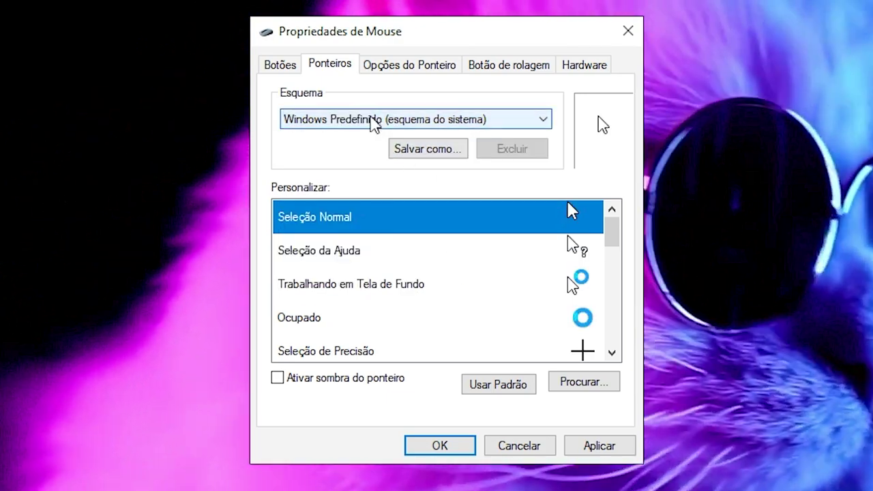
{"action": "left_click", "coordinate": [376, 127]}
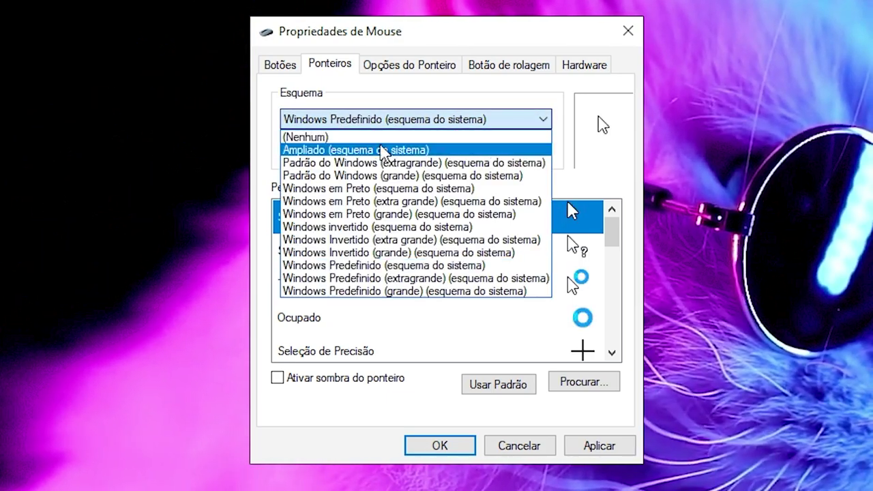
{"action": "left_click", "coordinate": [385, 149]}
{"action": "left_click", "coordinate": [396, 120]}
{"action": "left_click", "coordinate": [429, 278]}
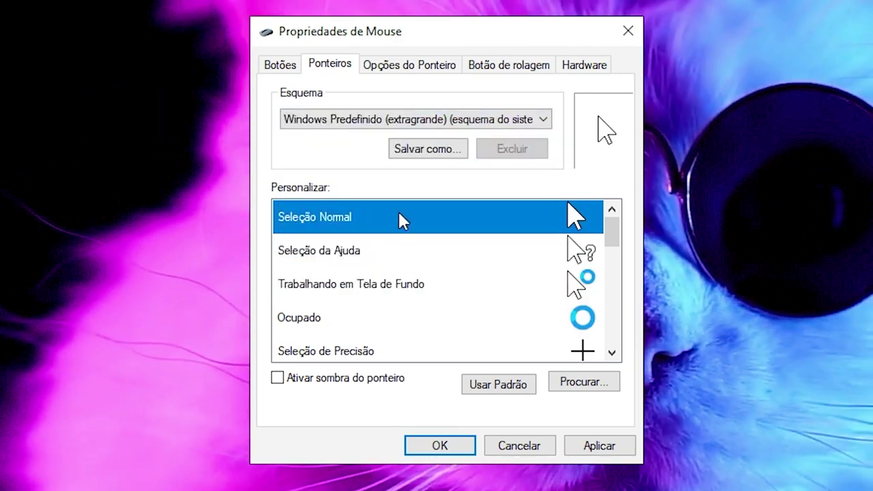
{"action": "left_click", "coordinate": [406, 120]}
{"action": "left_click", "coordinate": [388, 266]}
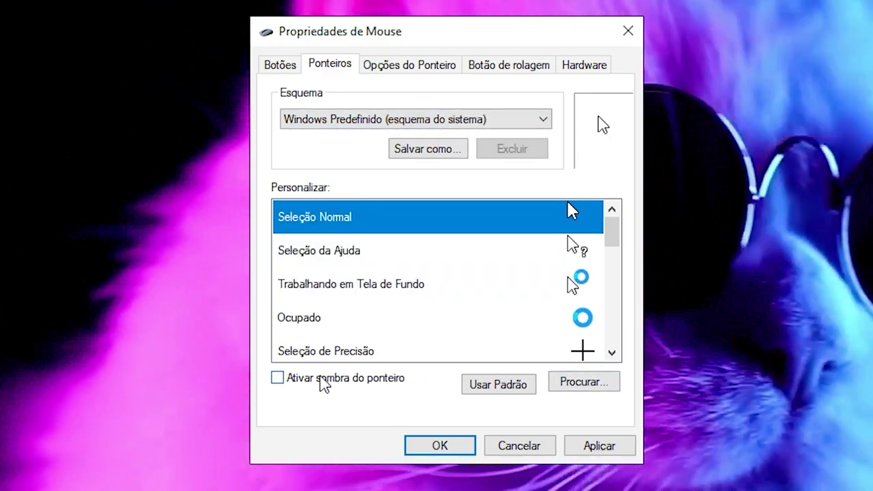
Enable the pointer shadow and apply it, and disable the shadow again and apply that change.
{"action": "left_click", "coordinate": [322, 382]}
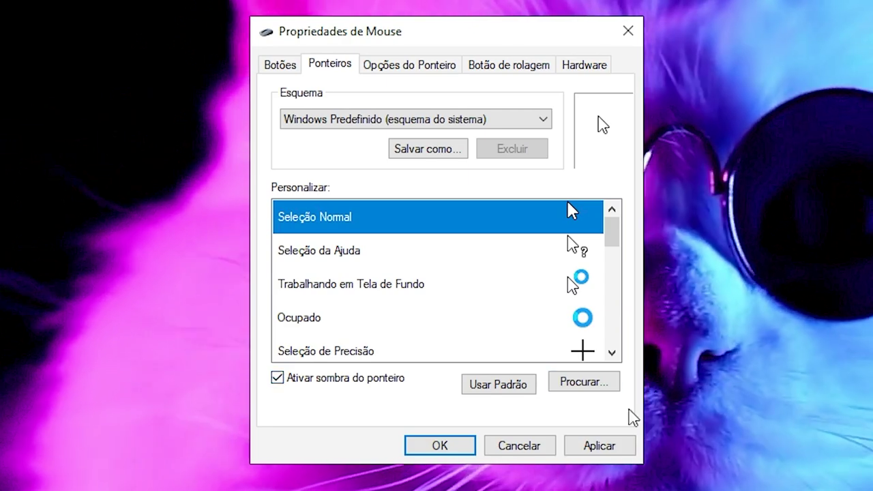
{"action": "left_click", "coordinate": [599, 445]}
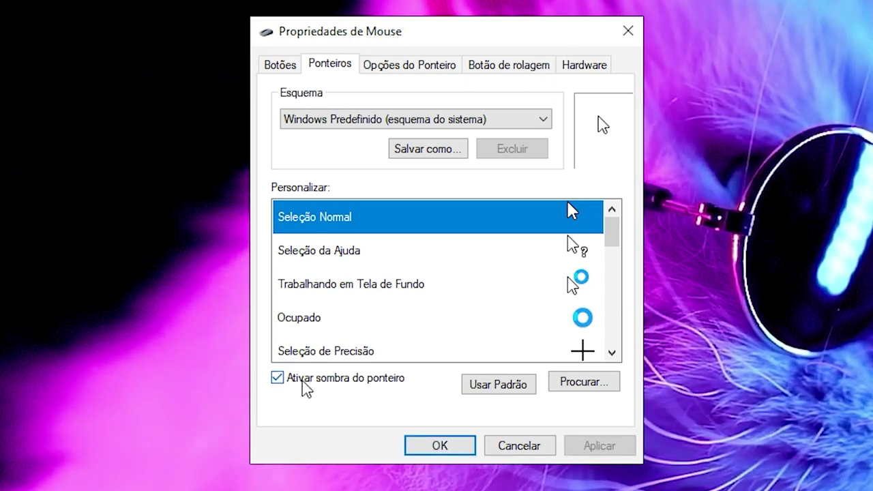
{"action": "left_click", "coordinate": [304, 388]}
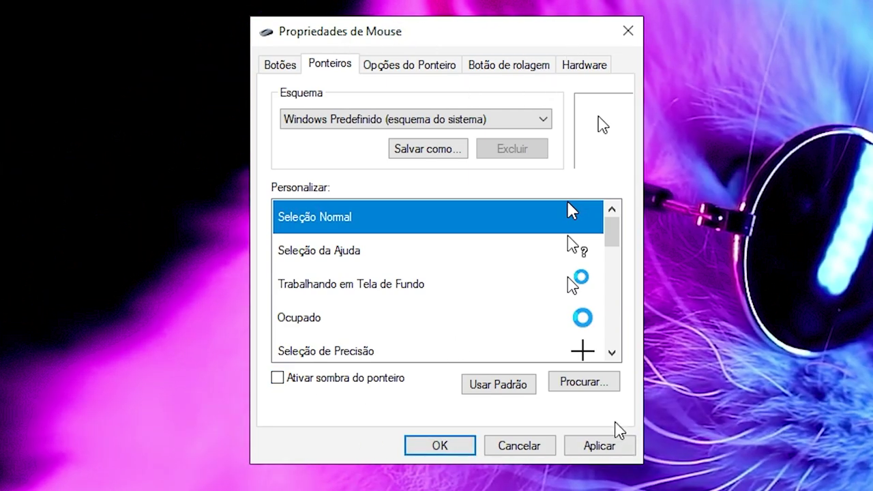
{"action": "left_click", "coordinate": [600, 444]}
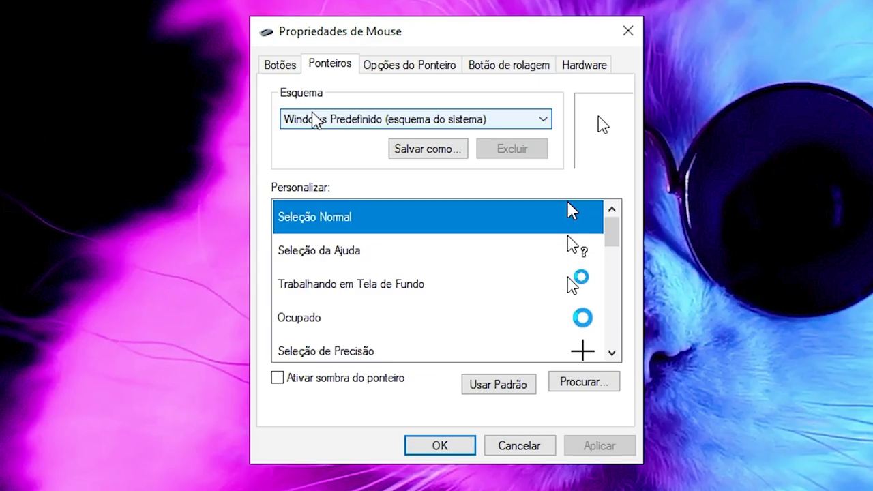
{"action": "left_click", "coordinate": [313, 118]}
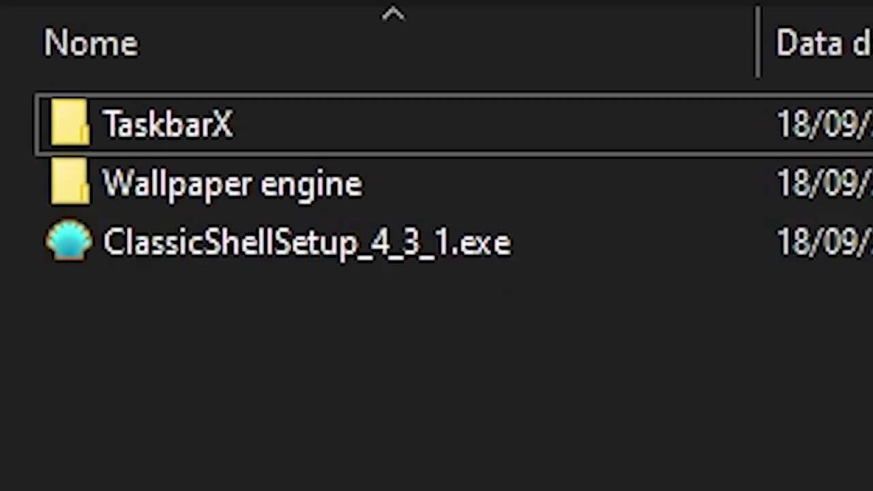
Look at the Classic Shell start menu, open its settings, and enable Show all settings.
{"action": "key", "text": "super"}
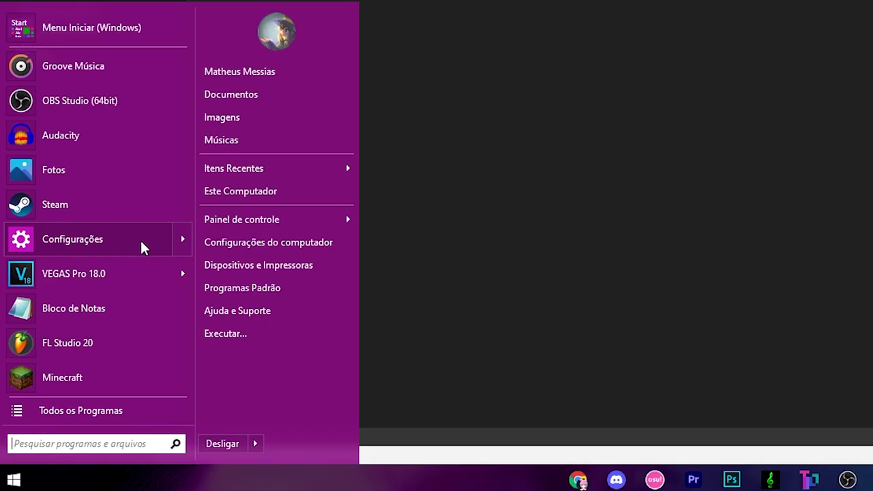
{"action": "mouse_move", "coordinate": [183, 278]}
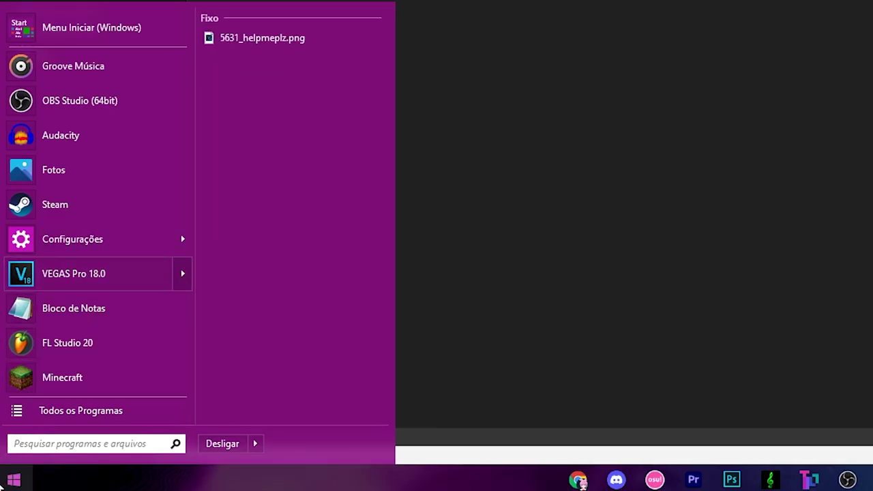
{"action": "right_click", "coordinate": [14, 481]}
{"action": "left_click", "coordinate": [55, 443]}
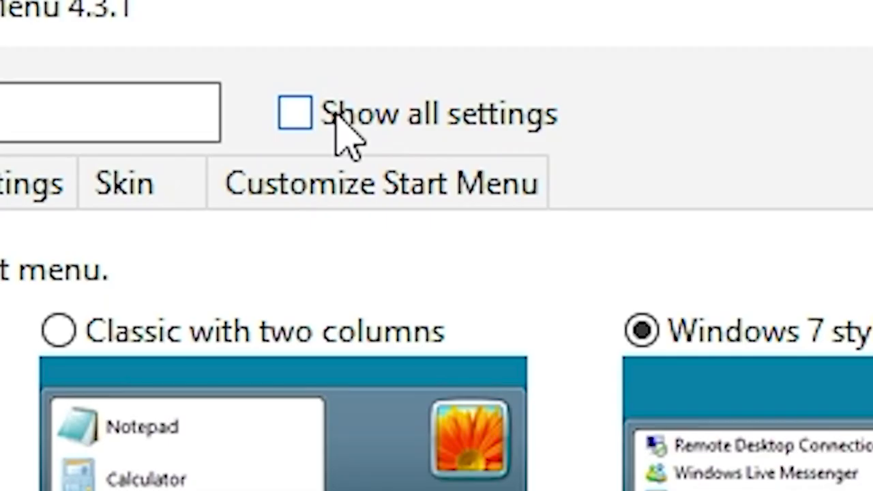
{"action": "left_click", "coordinate": [339, 116]}
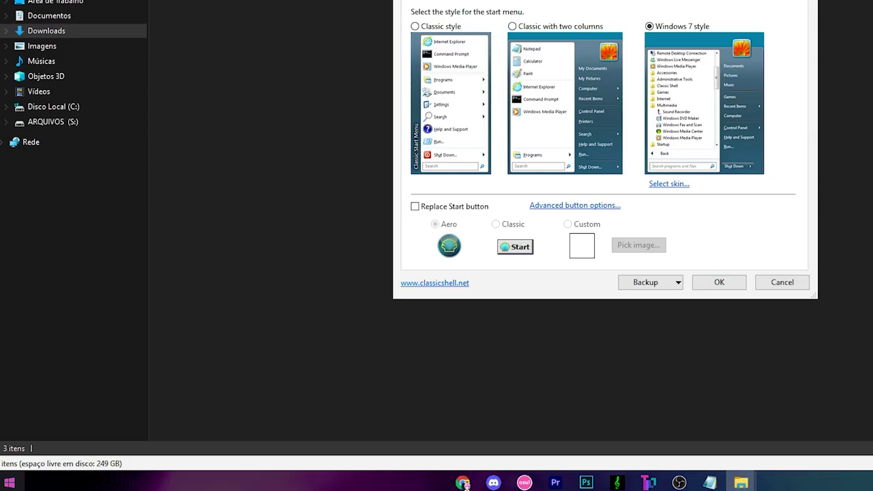
Compare the start menu in Classic style, Classic with two columns, and Windows 7 style, keeping Windows 7 style selected.
{"action": "left_click", "coordinate": [10, 481]}
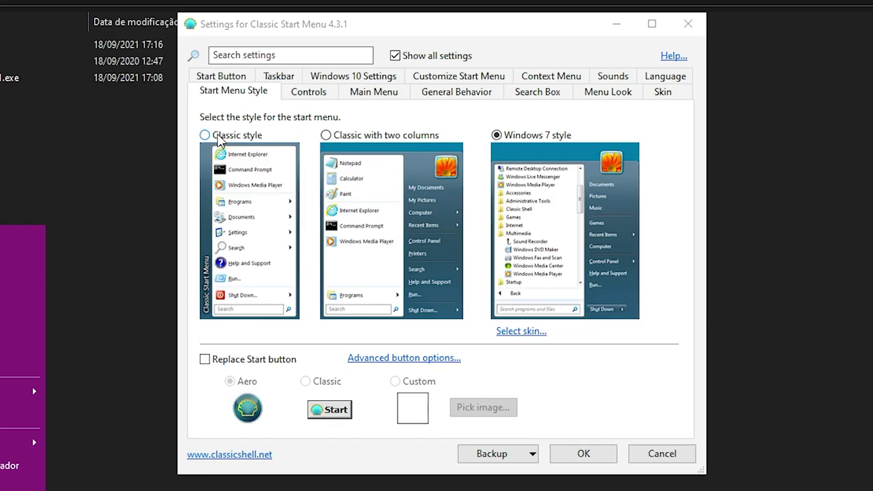
{"action": "left_click", "coordinate": [219, 137]}
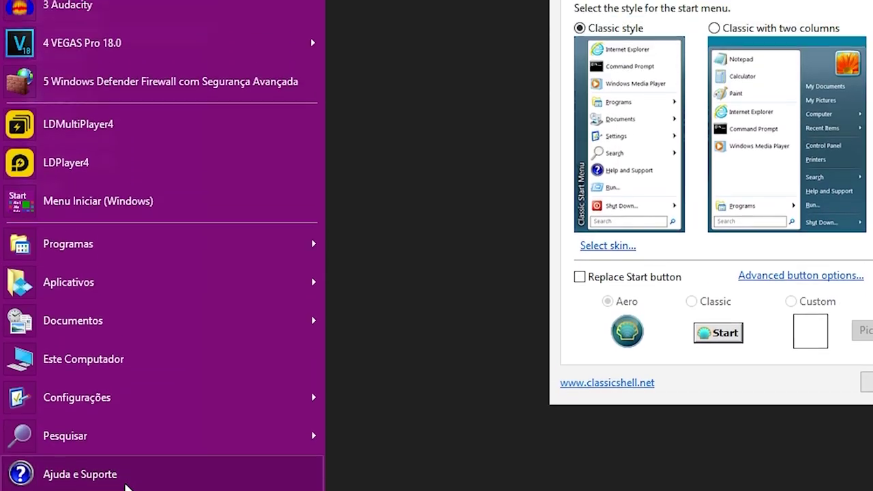
{"action": "key", "text": "Escape"}
{"action": "key", "text": "super"}
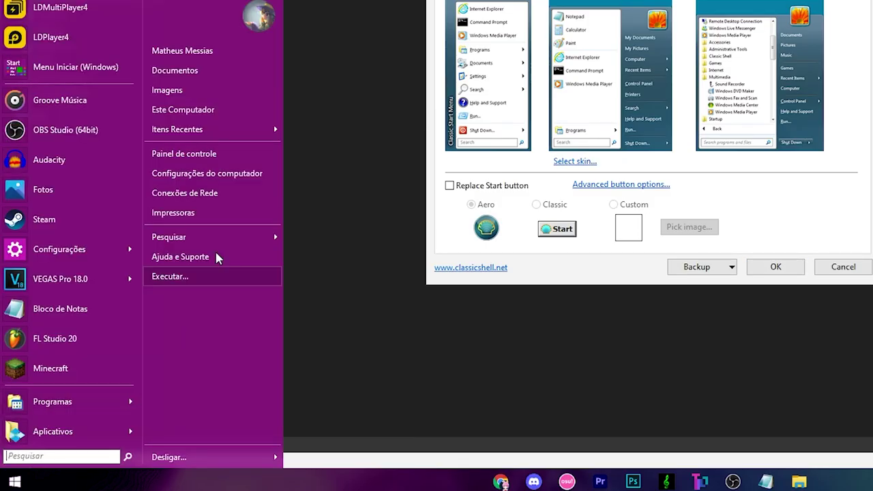
{"action": "key", "text": "Escape"}
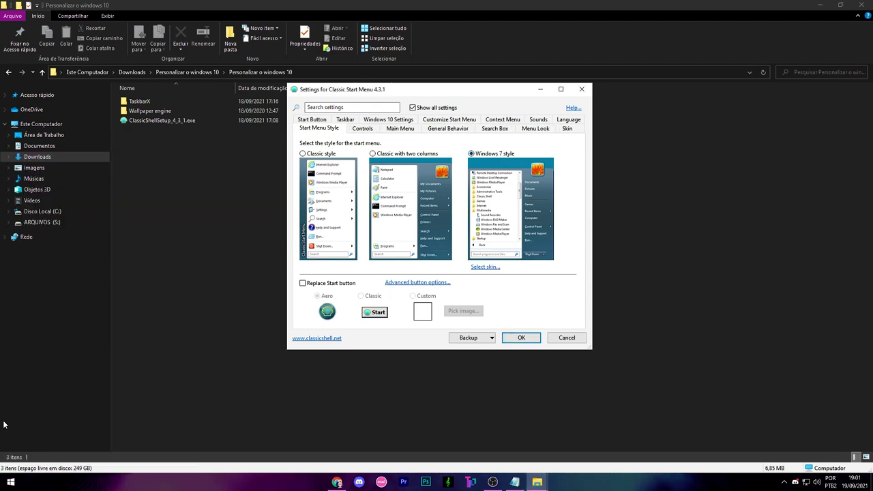
{"action": "left_click", "coordinate": [10, 482]}
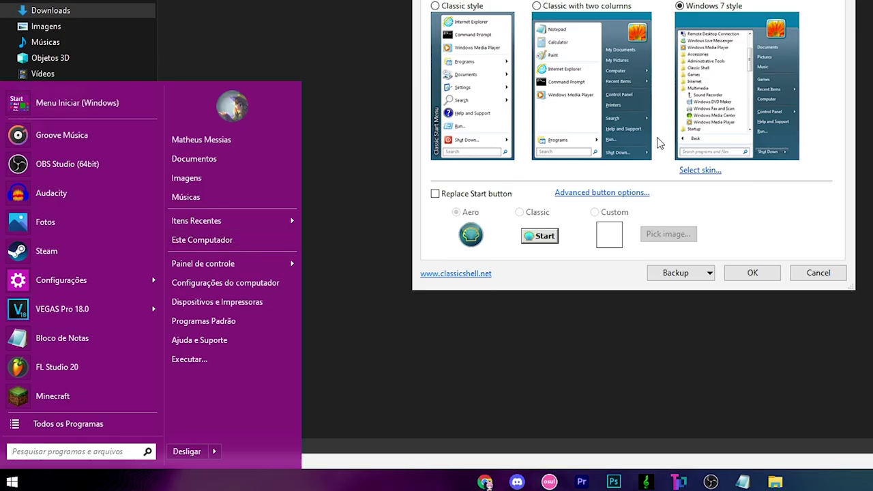
{"action": "left_click", "coordinate": [396, 292]}
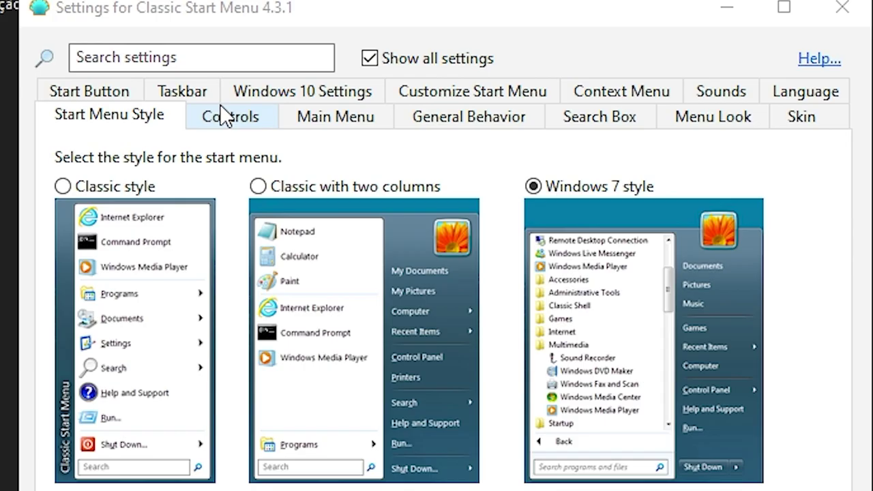
Set both Left Click and Windows Key to open the Windows Start Menu in the Classic Start Menu controls.
{"action": "left_click", "coordinate": [225, 116]}
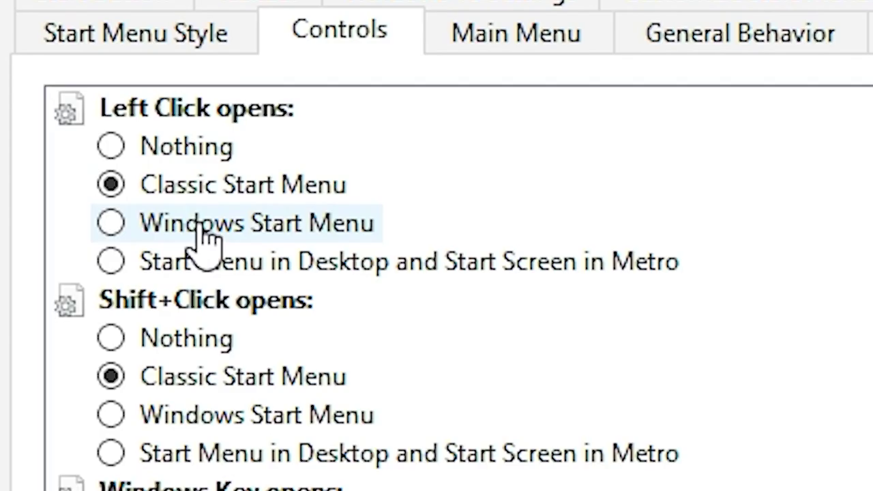
{"action": "left_click", "coordinate": [253, 157]}
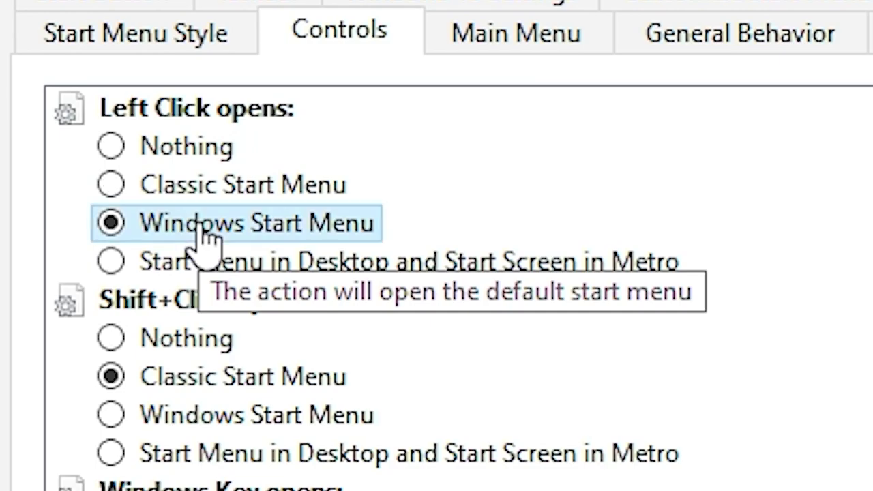
{"action": "scroll", "coordinate": [409, 205], "scroll_direction": "down", "scroll_amount": 1}
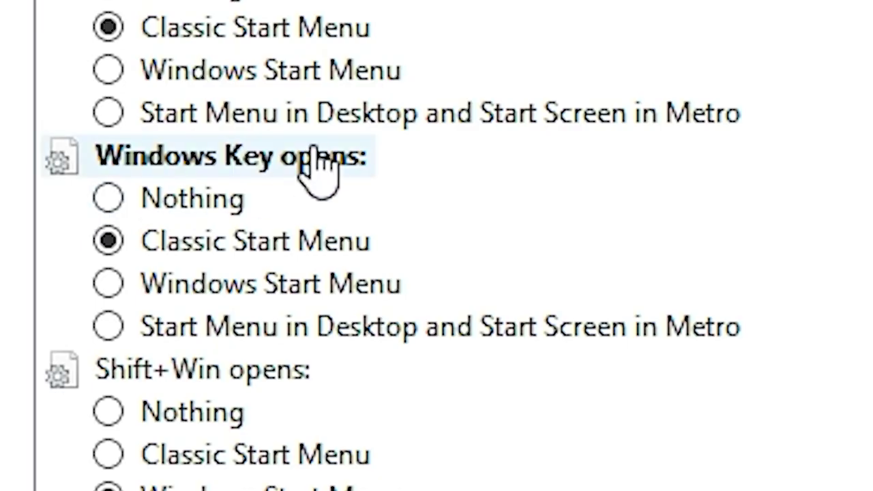
{"action": "left_click", "coordinate": [266, 258]}
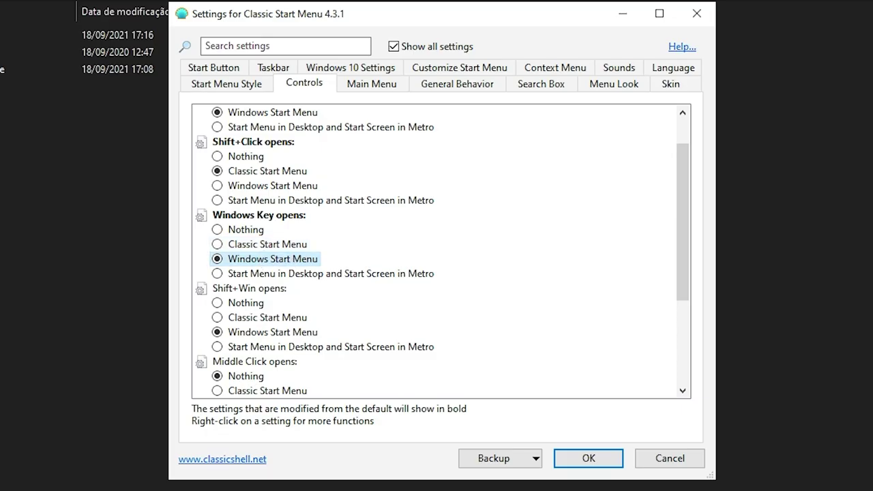
Test which start menu opens, and view the Start Menu Style and Start Button settings.
{"action": "key", "text": "super"}
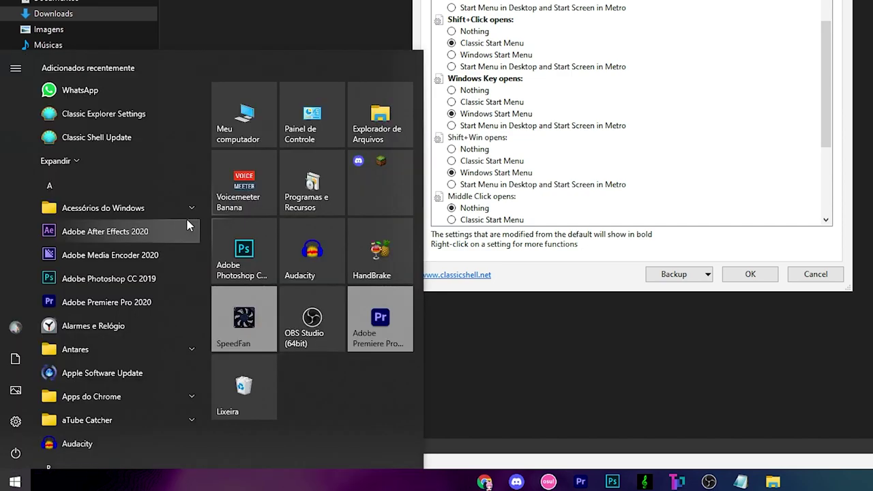
{"action": "key", "text": "super"}
{"action": "key", "text": "super"}
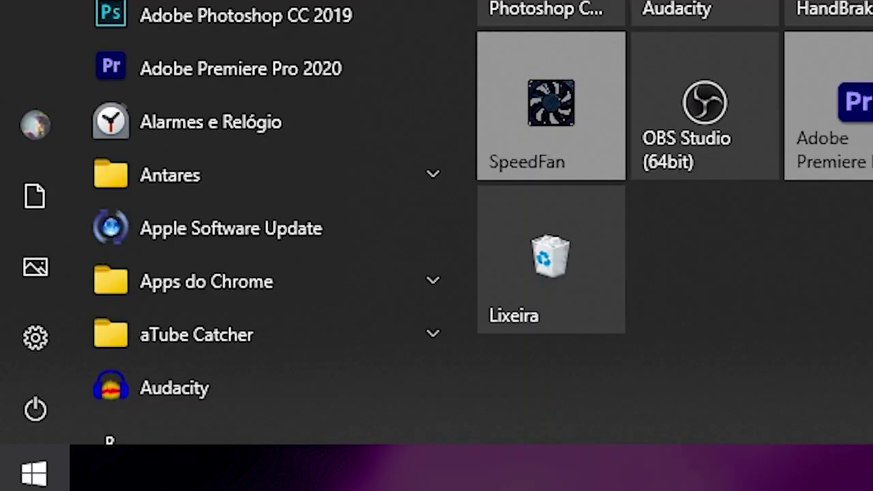
{"action": "key", "text": "super"}
{"action": "left_click", "coordinate": [225, 83]}
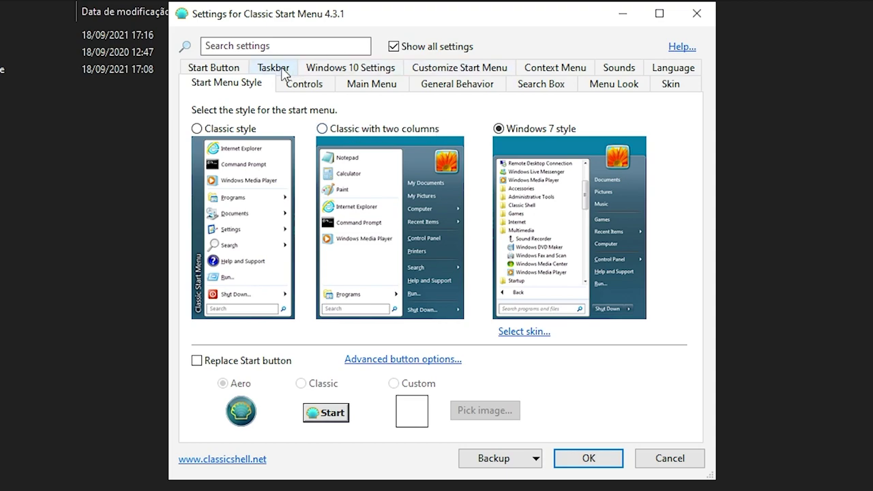
{"action": "left_click", "coordinate": [214, 67]}
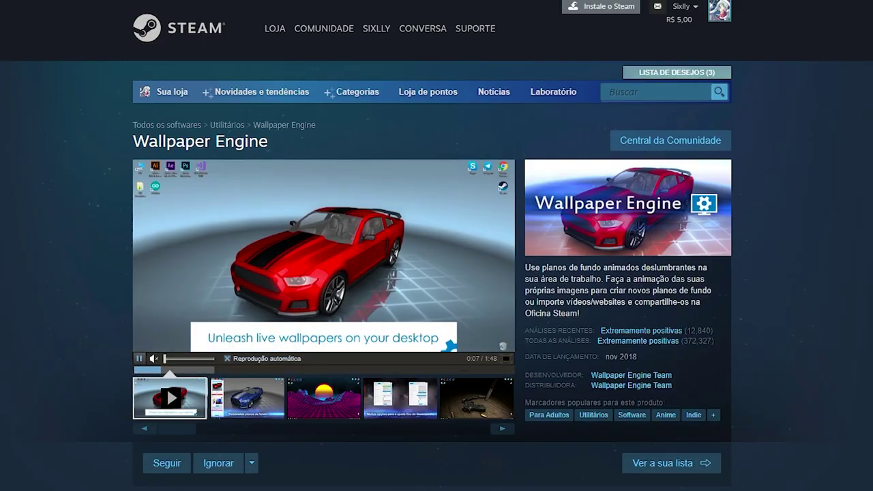
Switch to the Wallpaper Engine page on Steam, pause its trailer, and review the library, purchase and preview sections.
{"action": "left_click", "coordinate": [139, 359]}
{"action": "scroll", "coordinate": [137, 359], "scroll_direction": "down", "scroll_amount": 3}
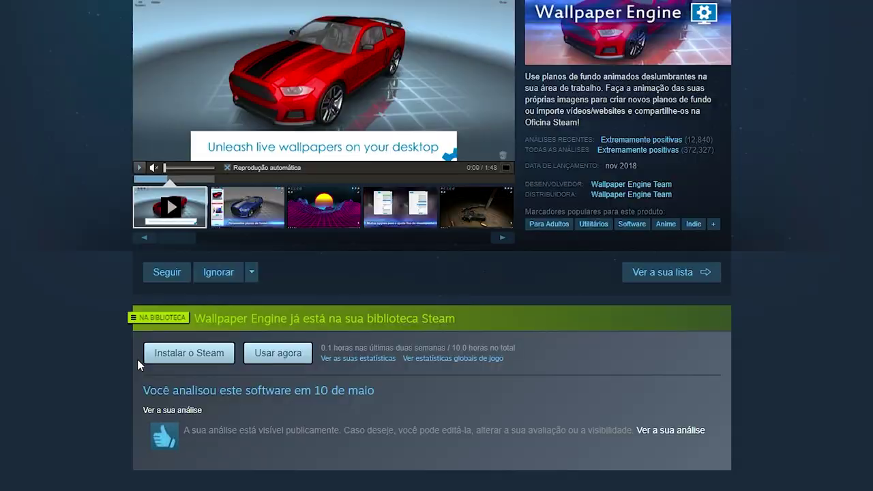
{"action": "scroll", "coordinate": [137, 360], "scroll_direction": "down", "scroll_amount": 2}
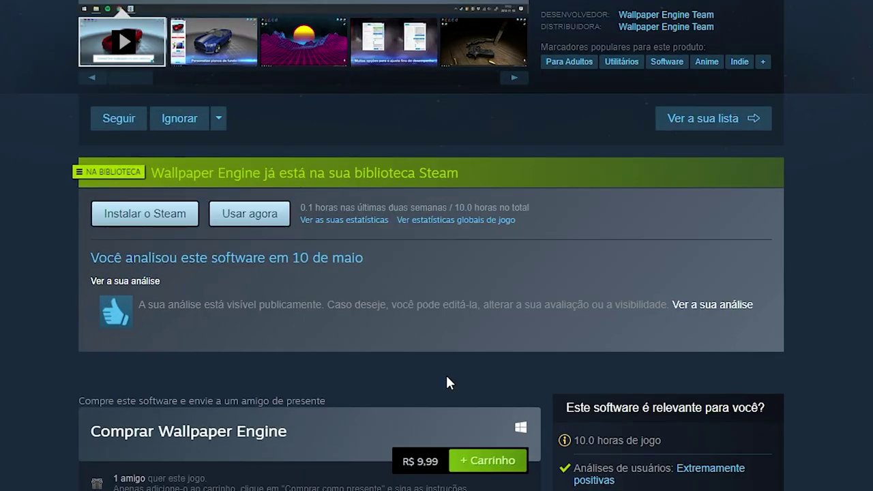
{"action": "scroll", "coordinate": [398, 317], "scroll_direction": "down", "scroll_amount": 4}
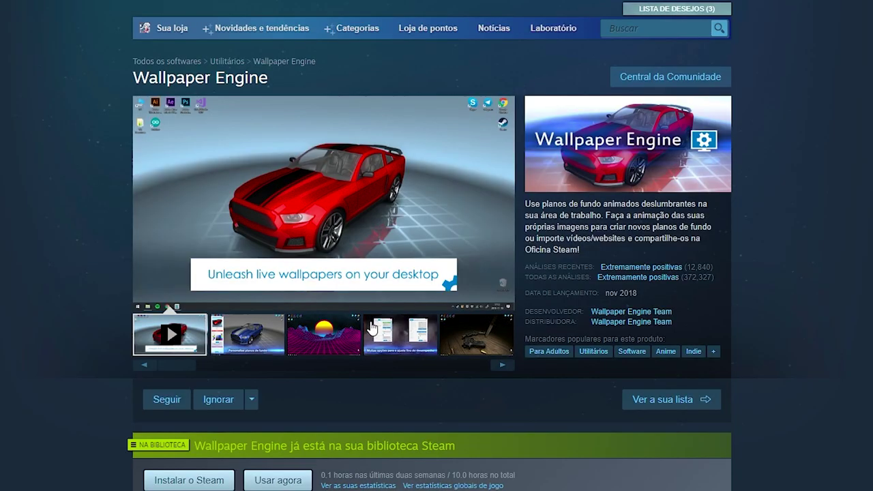
{"action": "scroll", "coordinate": [257, 401], "scroll_direction": "up", "scroll_amount": 1}
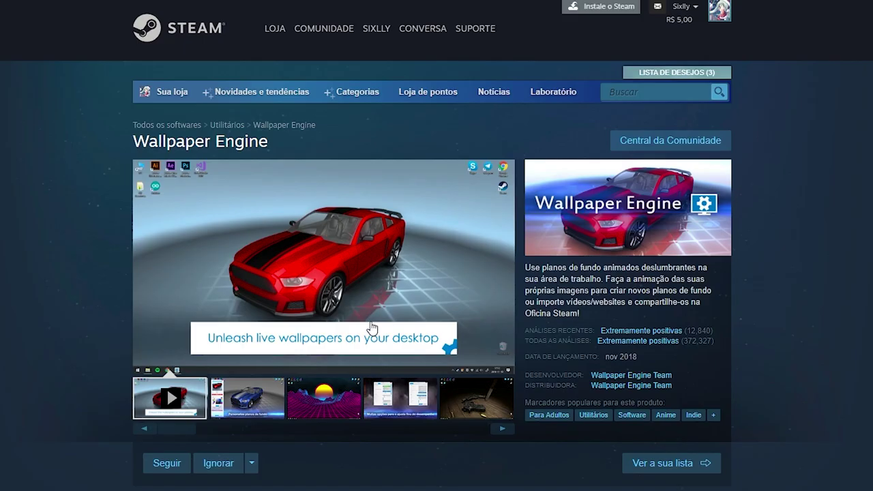
{"action": "left_click", "coordinate": [260, 408]}
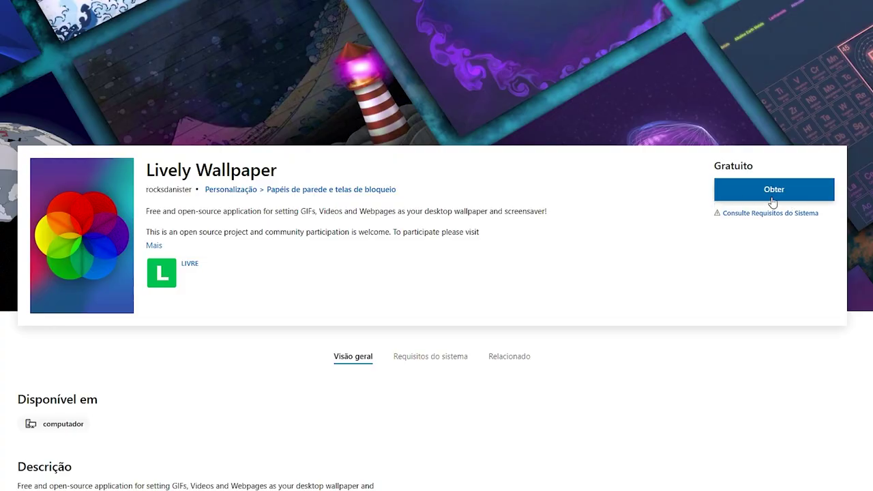
Examine the Lively Wallpaper product page on the Microsoft website as a free wallpaper option.
{"action": "scroll", "coordinate": [609, 266], "scroll_direction": "up", "scroll_amount": 3}
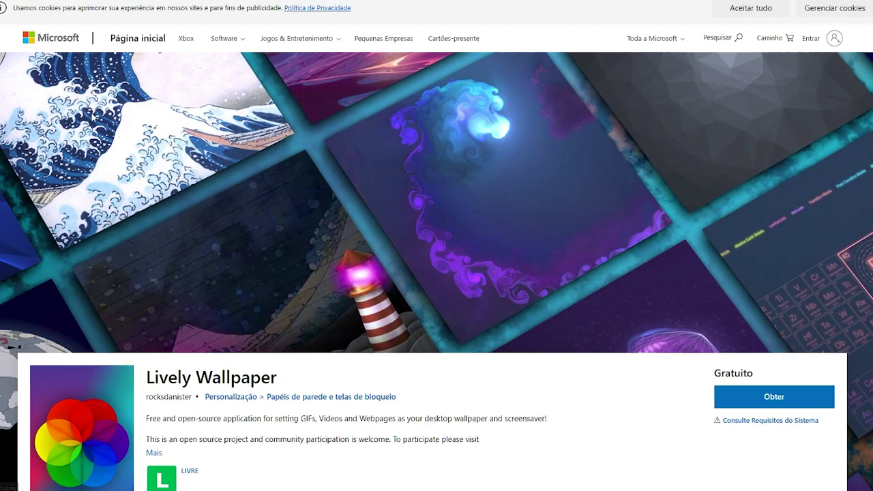
{"action": "scroll", "coordinate": [423, 341], "scroll_direction": "down", "scroll_amount": 2}
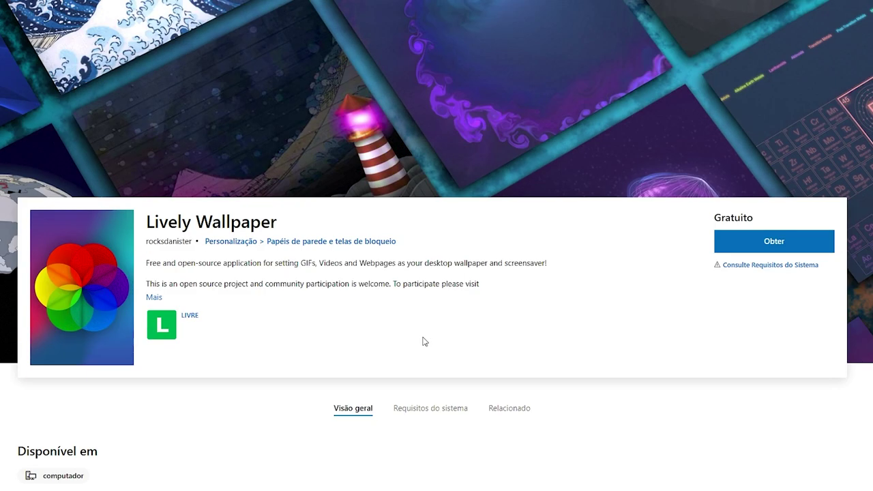